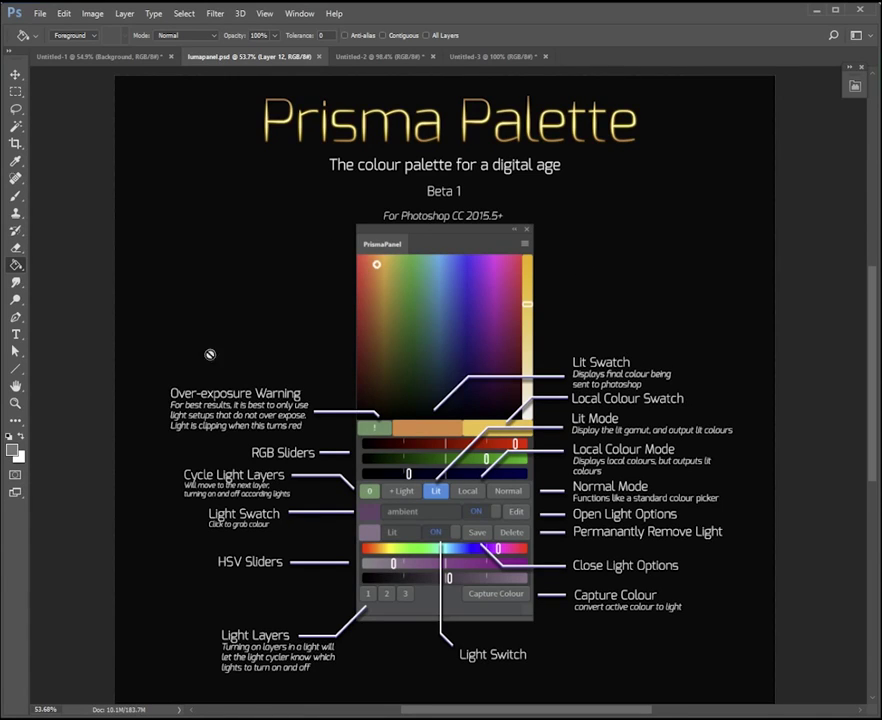
# Bring up the grey Untitled-3 canvas with the Prisma Palette panel showing its Ambient and Key lights
pyautogui.click(478, 57)
pyautogui.click(855, 86)
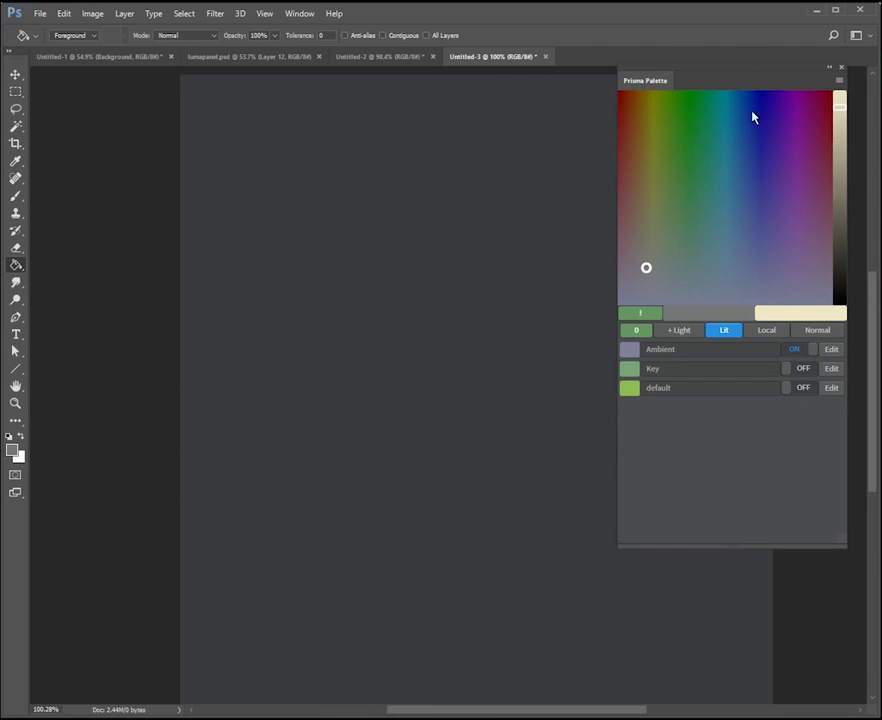
# Pick a blue foreground colour in Prisma Palette and preview the Key light, leaving it off
pyautogui.click(733, 153)
pyautogui.moveTo(758, 158)
pyautogui.mouseDown()
pyautogui.moveTo(673, 138)
pyautogui.moveTo(736, 187)
pyautogui.moveTo(759, 156)
pyautogui.mouseUp()
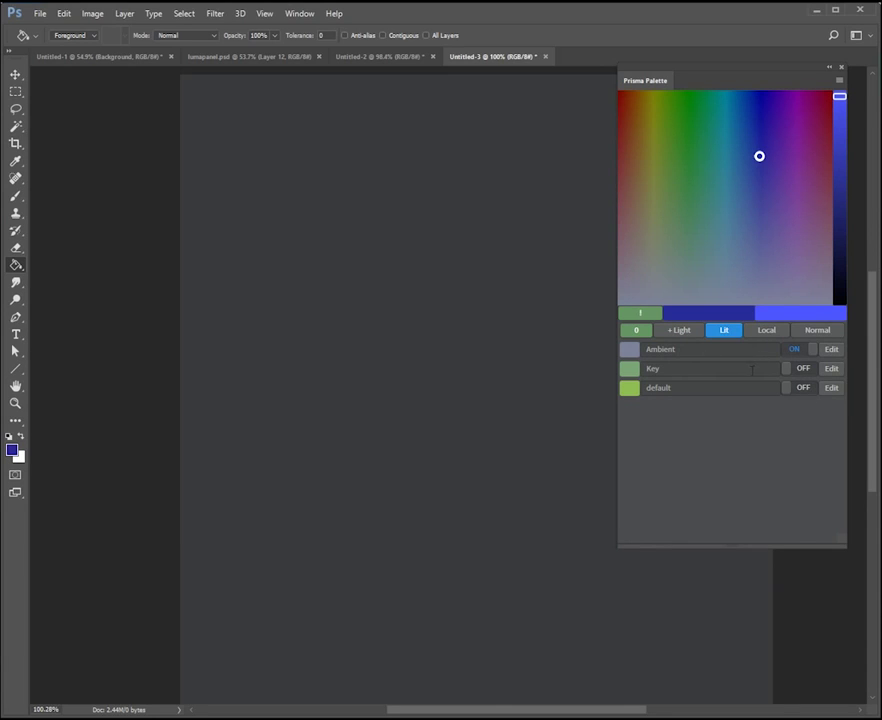
pyautogui.click(805, 371)
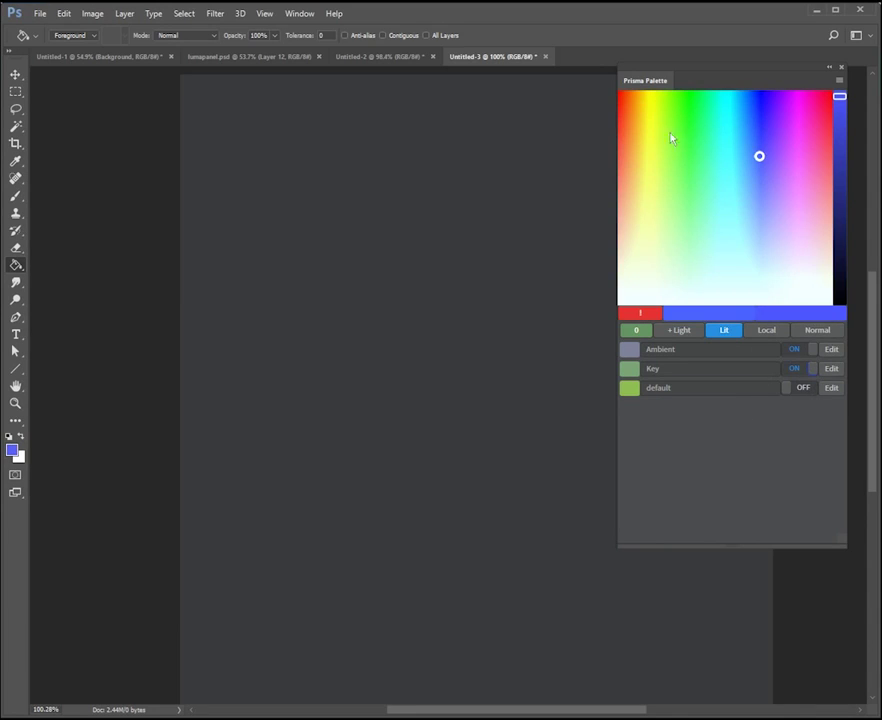
pyautogui.click(806, 370)
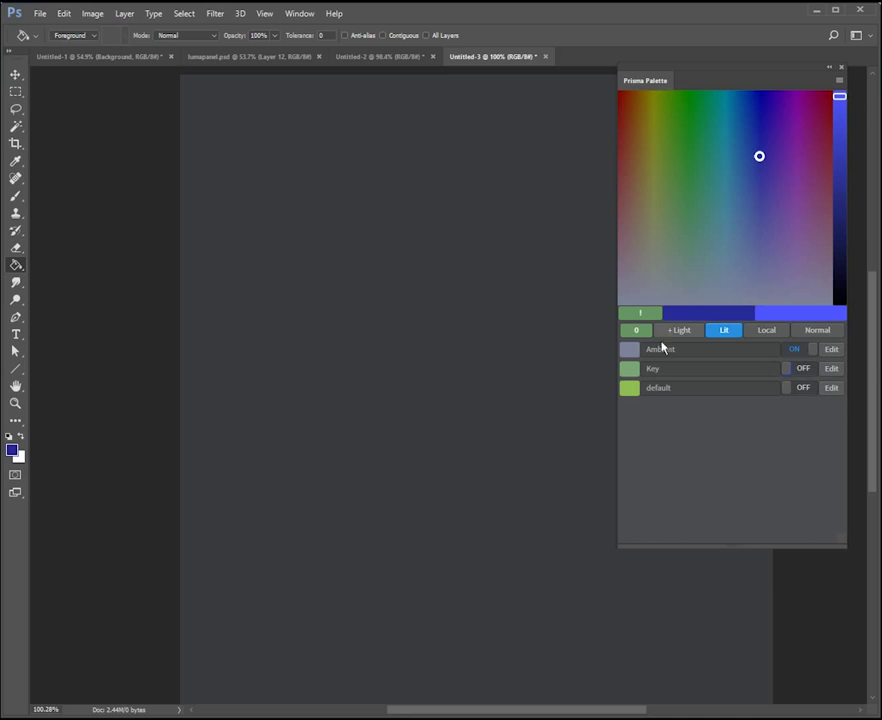
pyautogui.click(679, 330)
pyautogui.click(804, 410)
pyautogui.click(797, 410)
pyautogui.doubleClick(660, 407)
pyautogui.write('dfsfdasd')
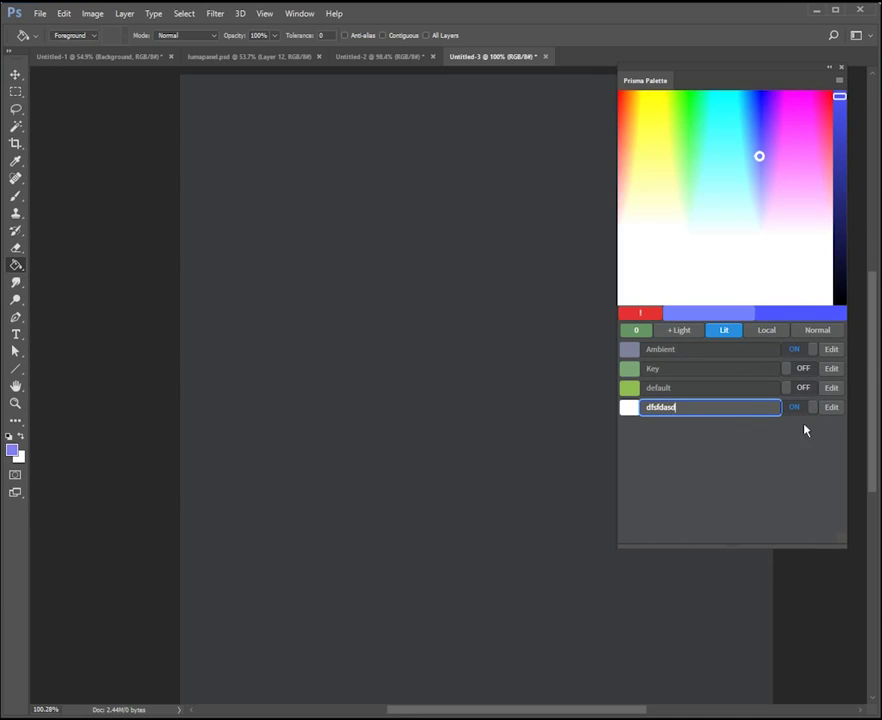
pyautogui.click(829, 408)
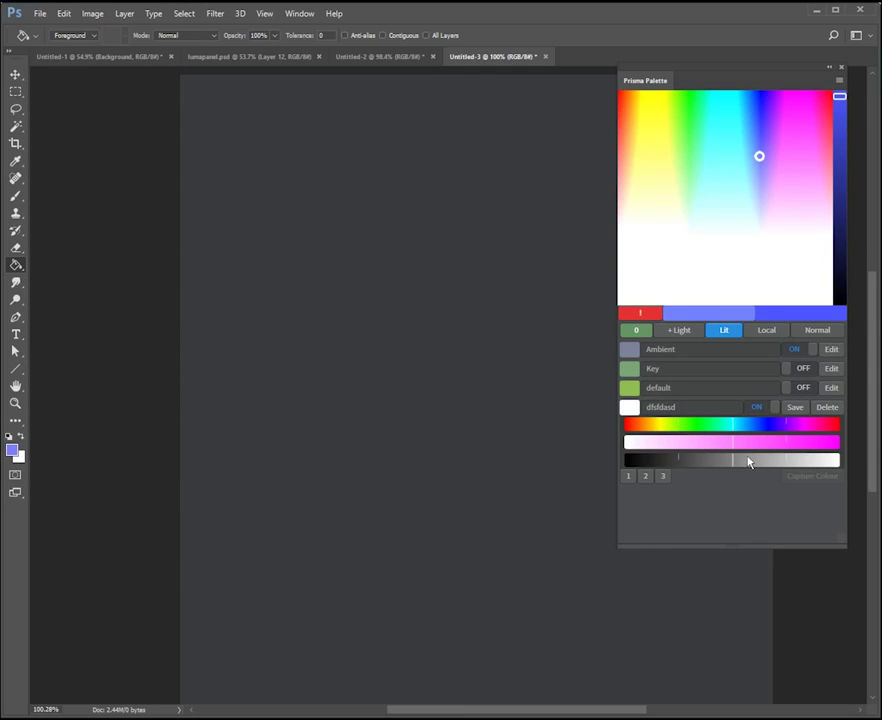
pyautogui.moveTo(748, 462); pyautogui.dragTo(695, 460)
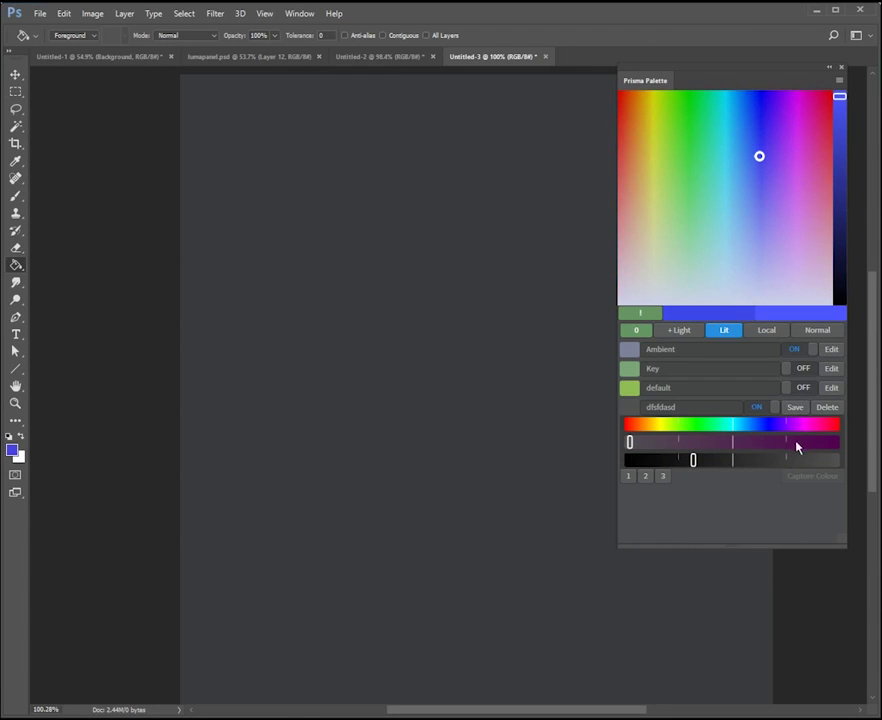
pyautogui.click(796, 408)
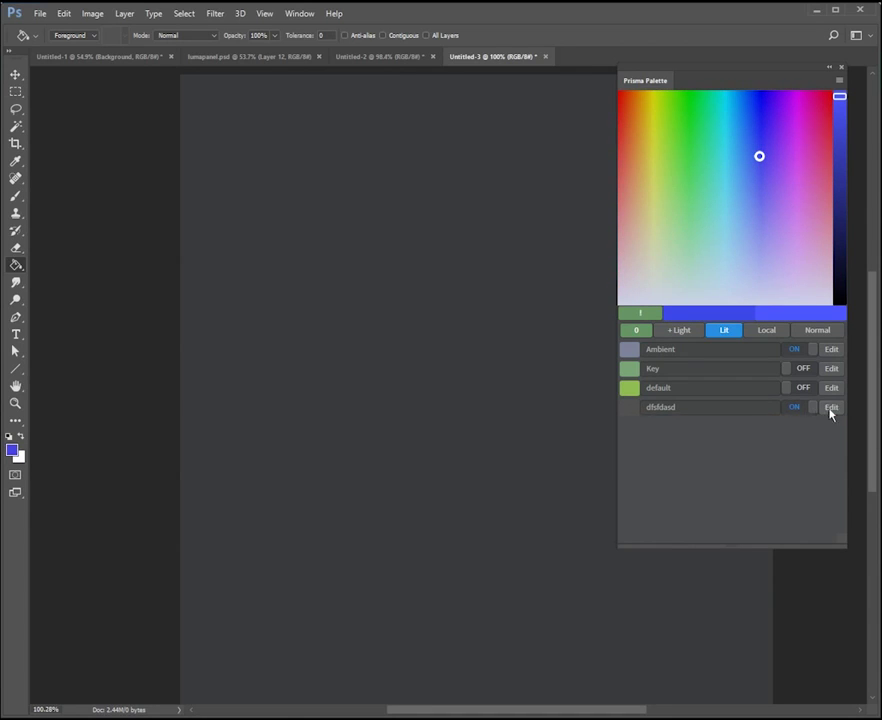
pyautogui.click(835, 411)
pyautogui.click(831, 409)
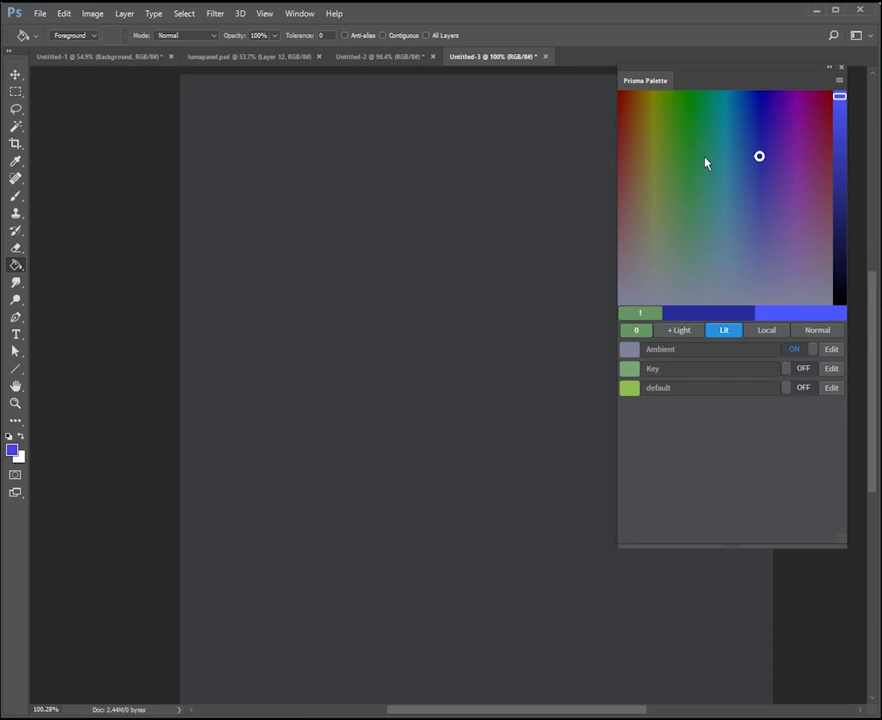
# With the Brush tool (B), paint a brown swatch and an olive swatch at the canvas's left
pyautogui.press('b')
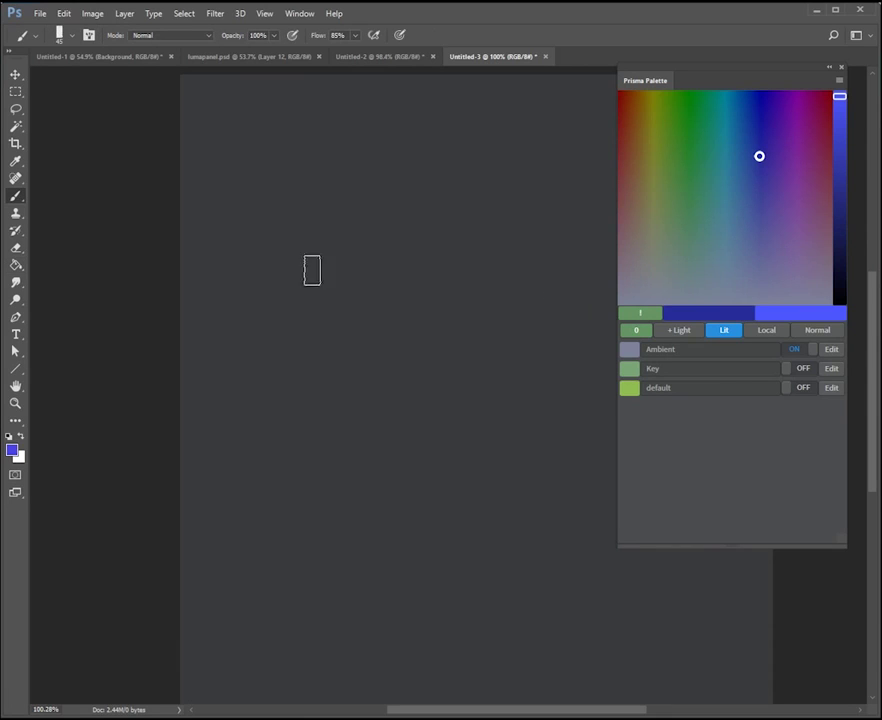
pyautogui.moveTo(671, 277)
pyautogui.mouseDown()
pyautogui.moveTo(648, 154)
pyautogui.moveTo(628, 136)
pyautogui.mouseUp()
pyautogui.moveTo(255, 305); pyautogui.dragTo(260, 209)
pyautogui.hotkey('ctrl', 'z')
pyautogui.moveTo(262, 290)
pyautogui.mouseDown()
pyautogui.moveTo(289, 194)
pyautogui.moveTo(267, 280)
pyautogui.moveTo(313, 200)
pyautogui.moveTo(324, 265)
pyautogui.moveTo(340, 195)
pyautogui.mouseUp()
pyautogui.click(647, 136)
pyautogui.click(654, 136)
# Extend the row with green, teal, blue, violet and maroon swatches
pyautogui.click(686, 136)
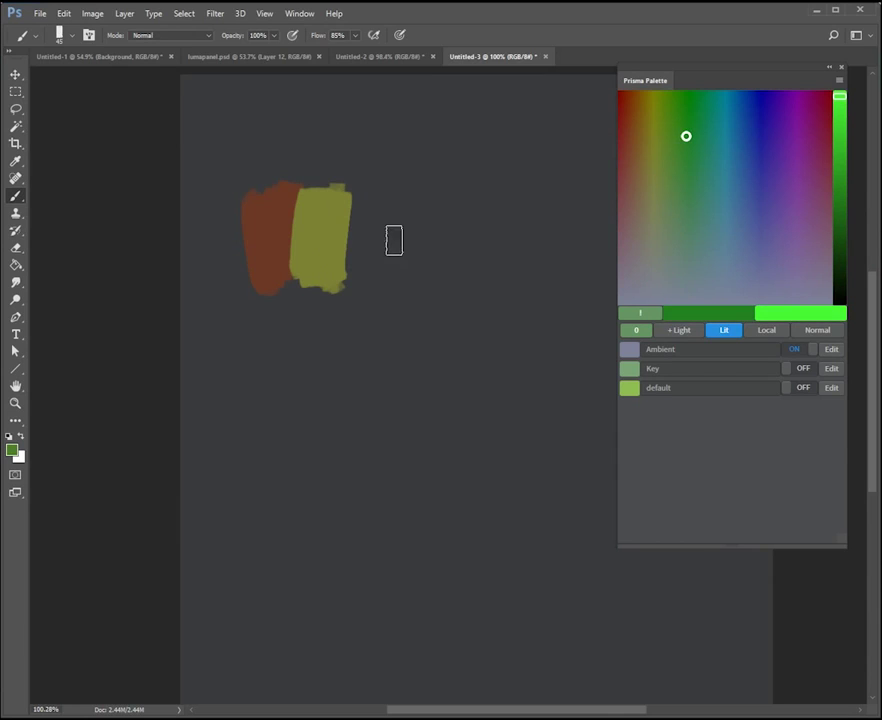
pyautogui.moveTo(388, 232)
pyautogui.mouseDown()
pyautogui.moveTo(367, 193)
pyautogui.moveTo(404, 285)
pyautogui.moveTo(443, 205)
pyautogui.moveTo(719, 142)
pyautogui.moveTo(424, 279)
pyautogui.moveTo(442, 284)
pyautogui.moveTo(462, 267)
pyautogui.moveTo(473, 210)
pyautogui.moveTo(752, 132)
pyautogui.moveTo(498, 272)
pyautogui.moveTo(501, 263)
pyautogui.moveTo(516, 281)
pyautogui.moveTo(544, 201)
pyautogui.moveTo(548, 250)
pyautogui.mouseUp()
pyautogui.click(718, 137)
pyautogui.click(755, 133)
pyautogui.moveTo(728, 76); pyautogui.dragTo(746, 85)
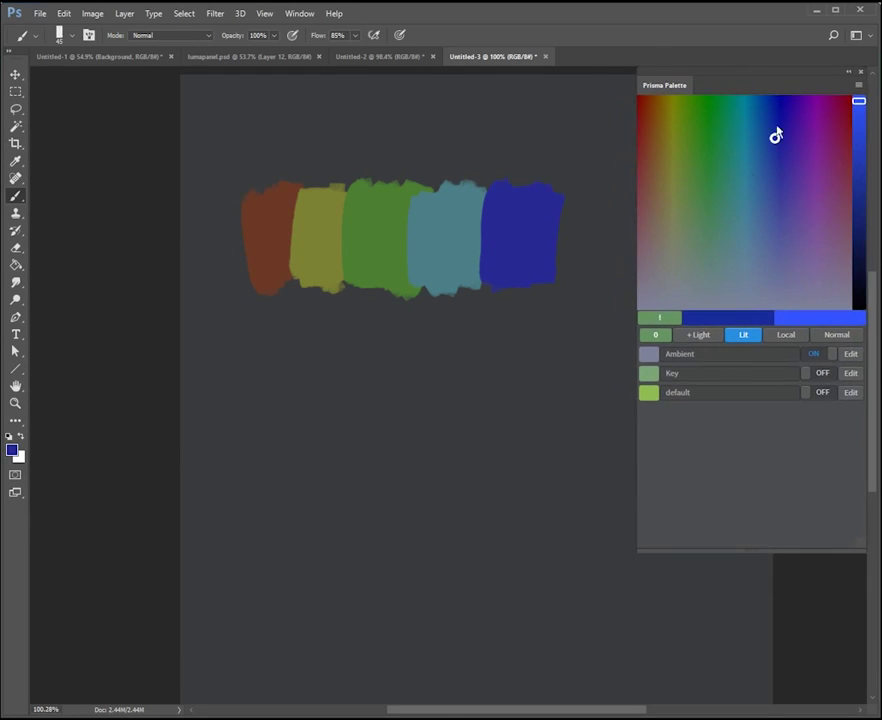
pyautogui.moveTo(776, 135); pyautogui.dragTo(802, 144)
pyautogui.moveTo(565, 226)
pyautogui.mouseDown()
pyautogui.moveTo(567, 252)
pyautogui.moveTo(588, 240)
pyautogui.moveTo(487, 281)
pyautogui.moveTo(480, 262)
pyautogui.moveTo(486, 309)
pyautogui.mouseUp()
pyautogui.moveTo(806, 137); pyautogui.dragTo(838, 136)
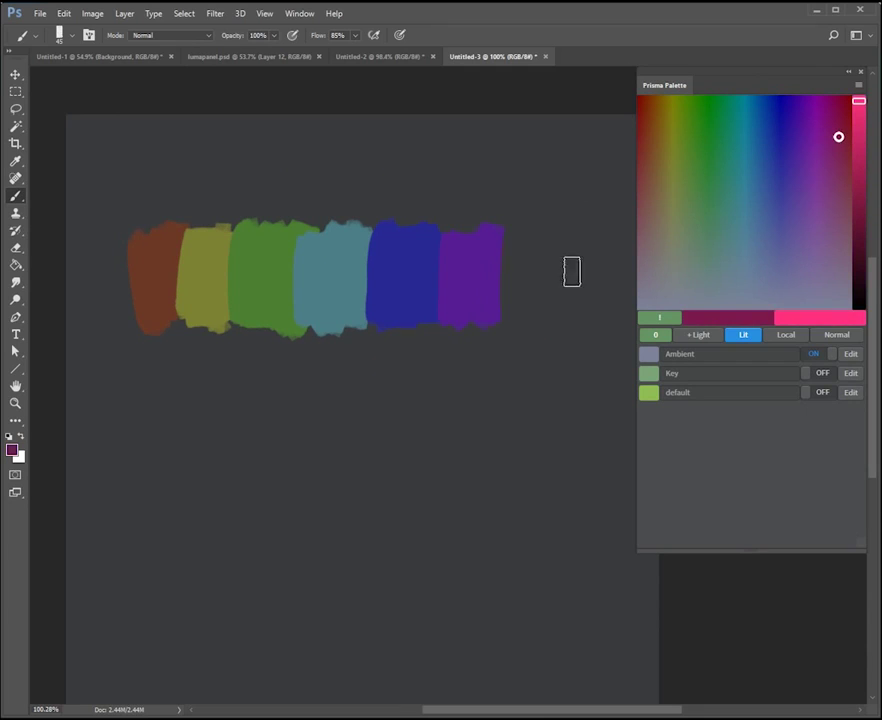
pyautogui.moveTo(516, 300)
pyautogui.mouseDown()
pyautogui.moveTo(513, 250)
pyautogui.moveTo(533, 250)
pyautogui.moveTo(538, 260)
pyautogui.mouseUp()
# Darken the Key light colour and paint a lit orange top on the brown swatch
pyautogui.keyDown('alt'); pyautogui.click(157, 278); pyautogui.keyUp('alt')
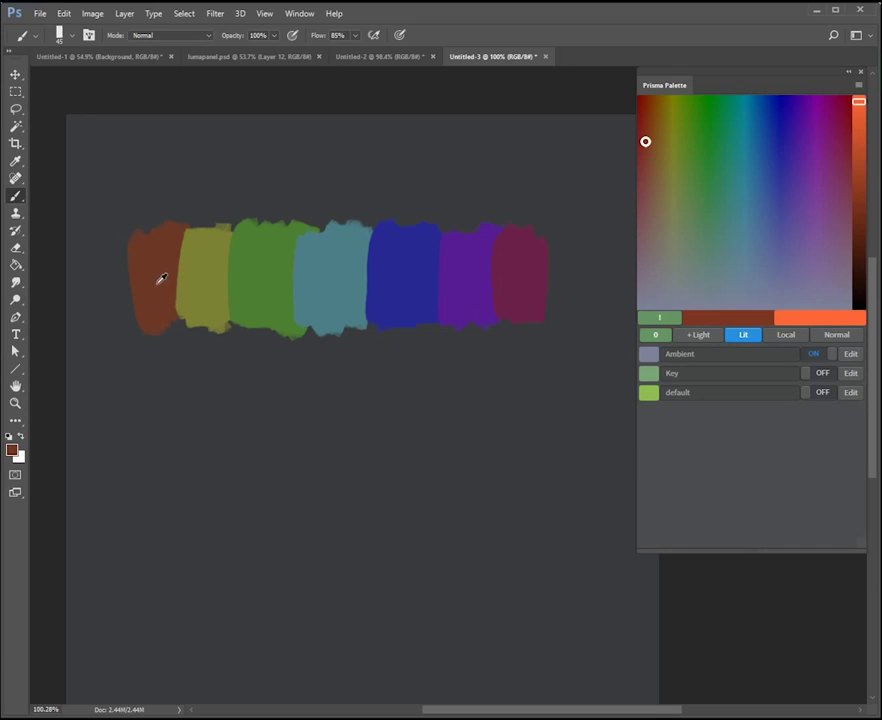
pyautogui.click(823, 375)
pyautogui.click(851, 373)
pyautogui.moveTo(782, 426); pyautogui.dragTo(757, 426)
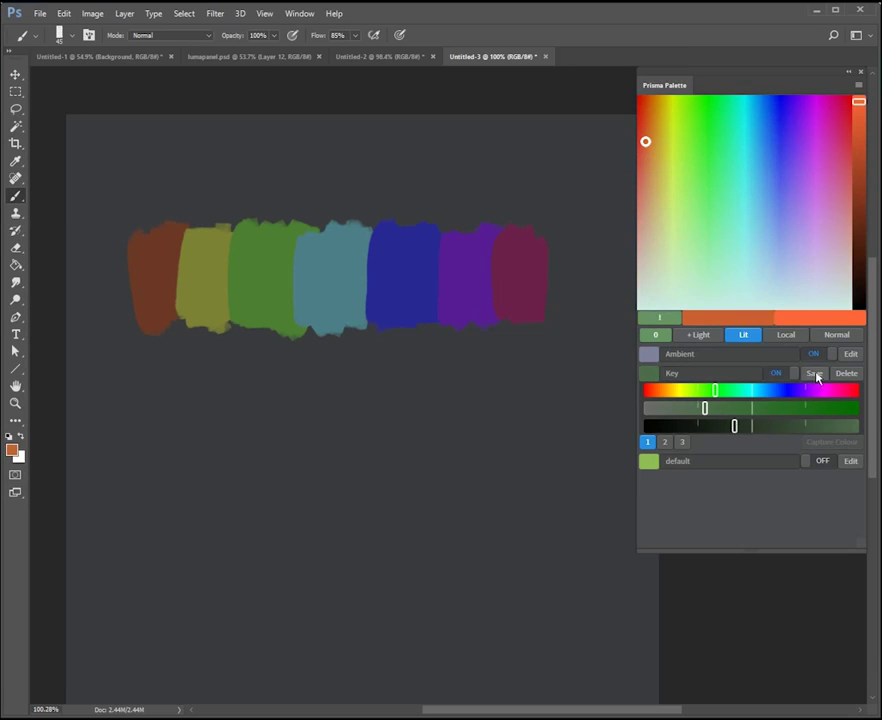
pyautogui.click(814, 373)
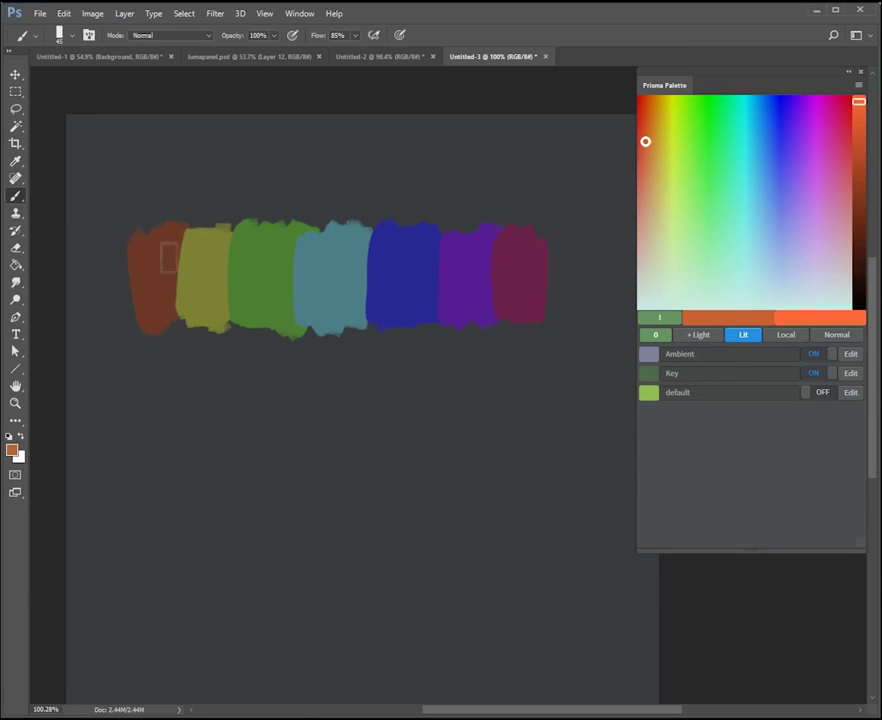
pyautogui.moveTo(142, 188)
pyautogui.mouseDown()
pyautogui.moveTo(147, 244)
pyautogui.moveTo(163, 240)
pyautogui.mouseUp()
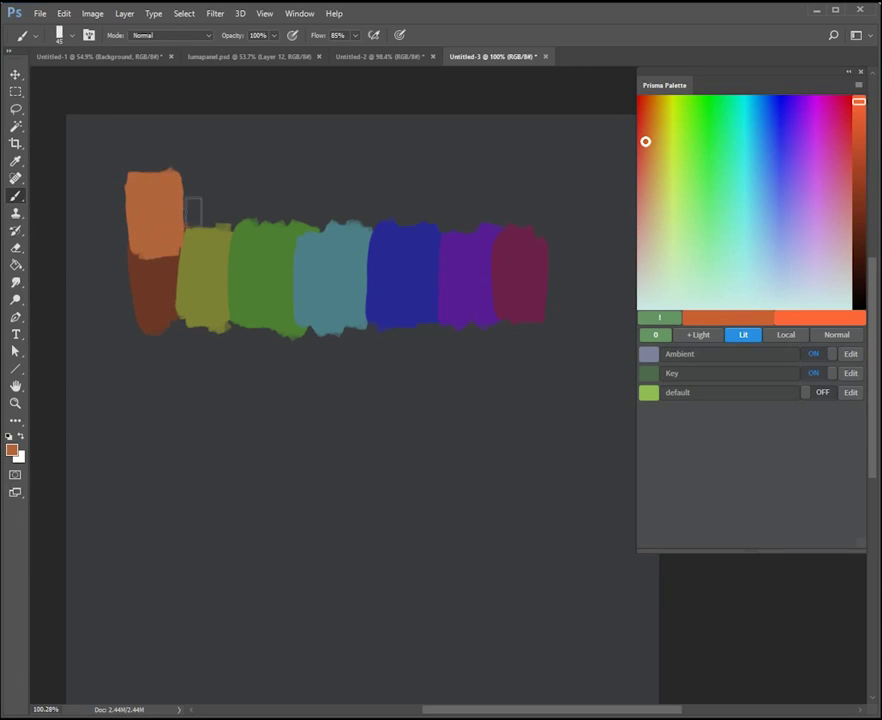
pyautogui.click(813, 372)
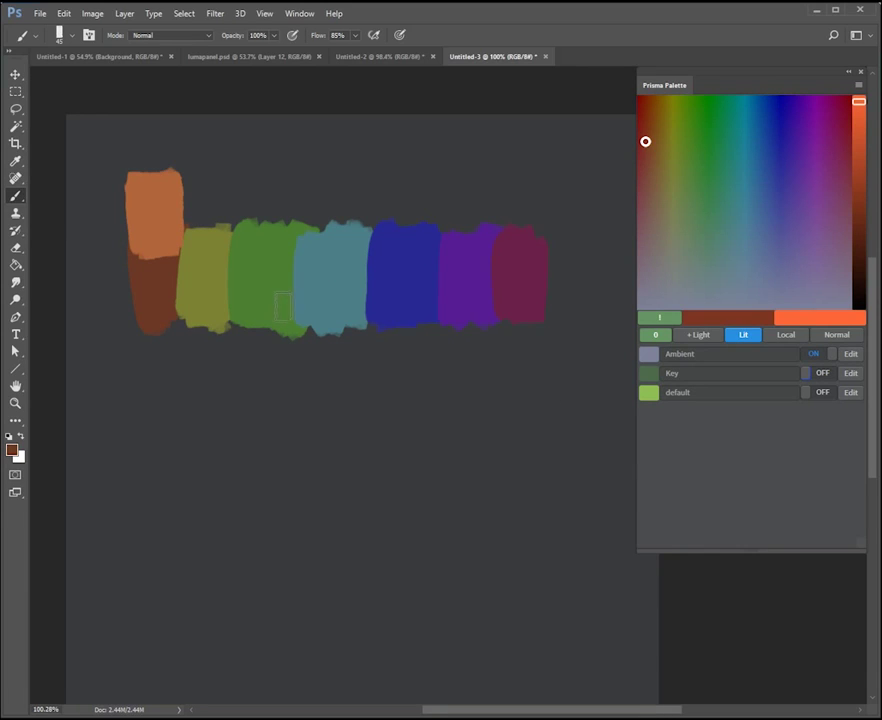
# Paint key-lit yellow-green and light-green tops over the olive and green swatches
pyautogui.keyDown('alt'); pyautogui.click(203, 281); pyautogui.keyUp('alt')
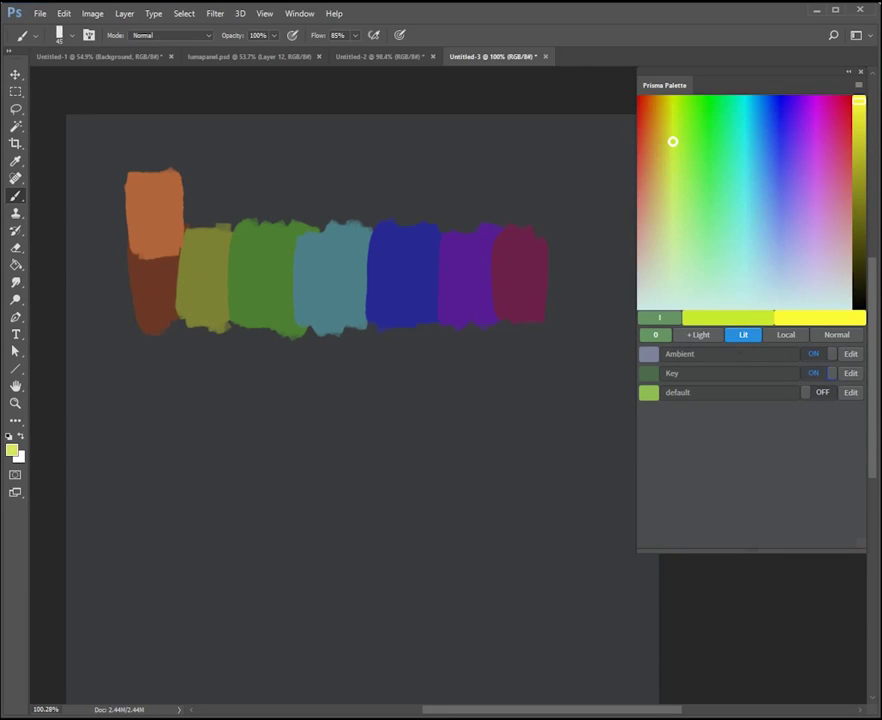
pyautogui.moveTo(207, 197)
pyautogui.mouseDown()
pyautogui.moveTo(200, 240)
pyautogui.moveTo(210, 190)
pyautogui.moveTo(208, 230)
pyautogui.mouseUp()
pyautogui.click(813, 373)
pyautogui.keyDown('alt'); pyautogui.click(246, 289); pyautogui.keyUp('alt')
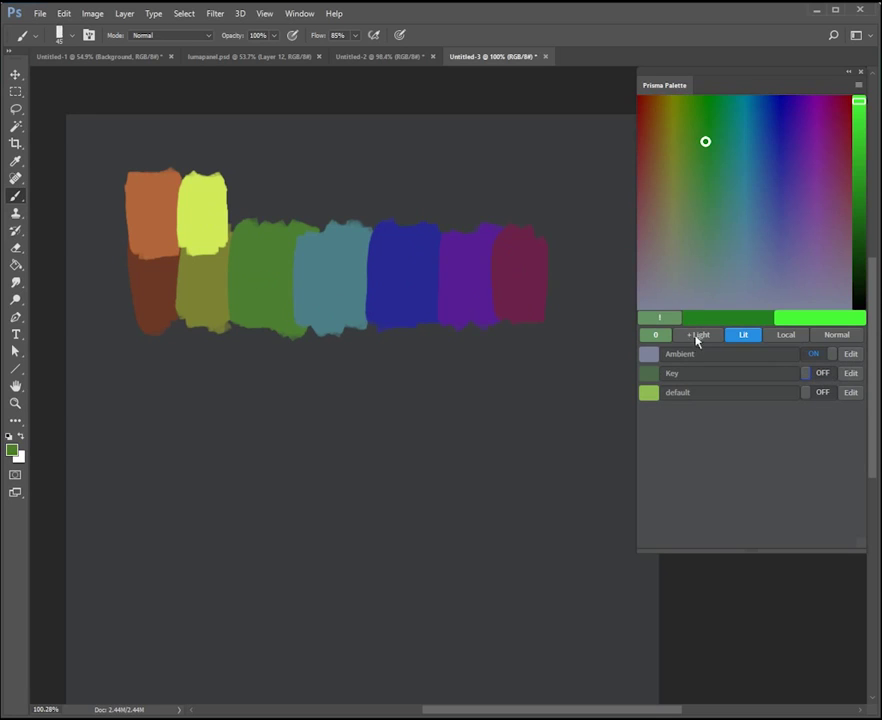
pyautogui.click(824, 375)
pyautogui.moveTo(252, 211)
pyautogui.mouseDown()
pyautogui.moveTo(241, 251)
pyautogui.moveTo(291, 246)
pyautogui.moveTo(266, 233)
pyautogui.moveTo(273, 185)
pyautogui.mouseUp()
# Paint a mint top over the teal swatch and lighter blue over the blue one
pyautogui.click(805, 372)
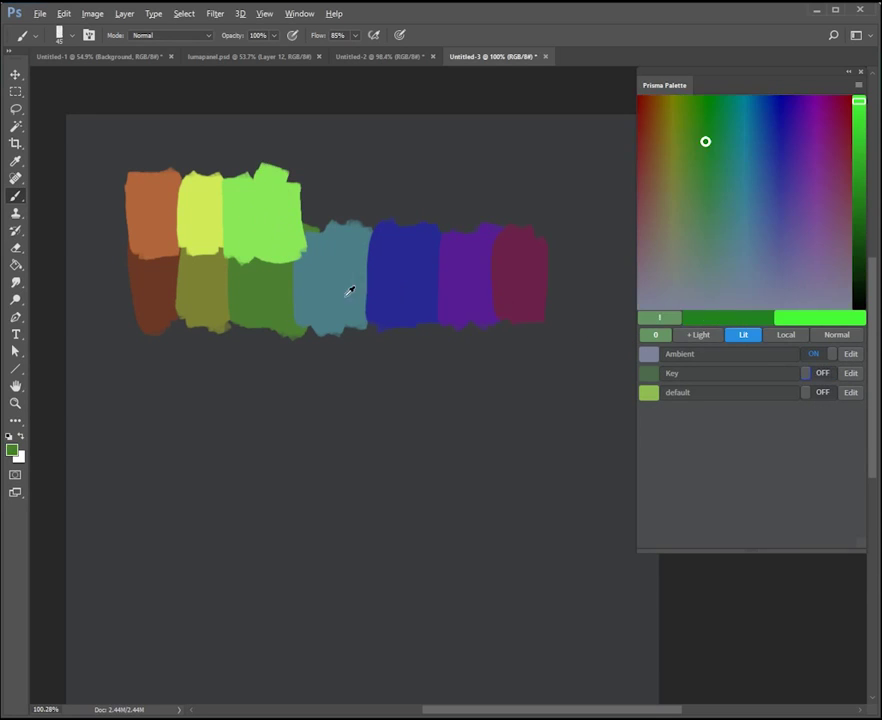
pyautogui.keyDown('alt'); pyautogui.click(348, 287); pyautogui.keyUp('alt')
pyautogui.click(820, 372)
pyautogui.moveTo(327, 210)
pyautogui.mouseDown()
pyautogui.moveTo(312, 245)
pyautogui.moveTo(328, 248)
pyautogui.moveTo(343, 188)
pyautogui.moveTo(334, 197)
pyautogui.moveTo(372, 200)
pyautogui.mouseUp()
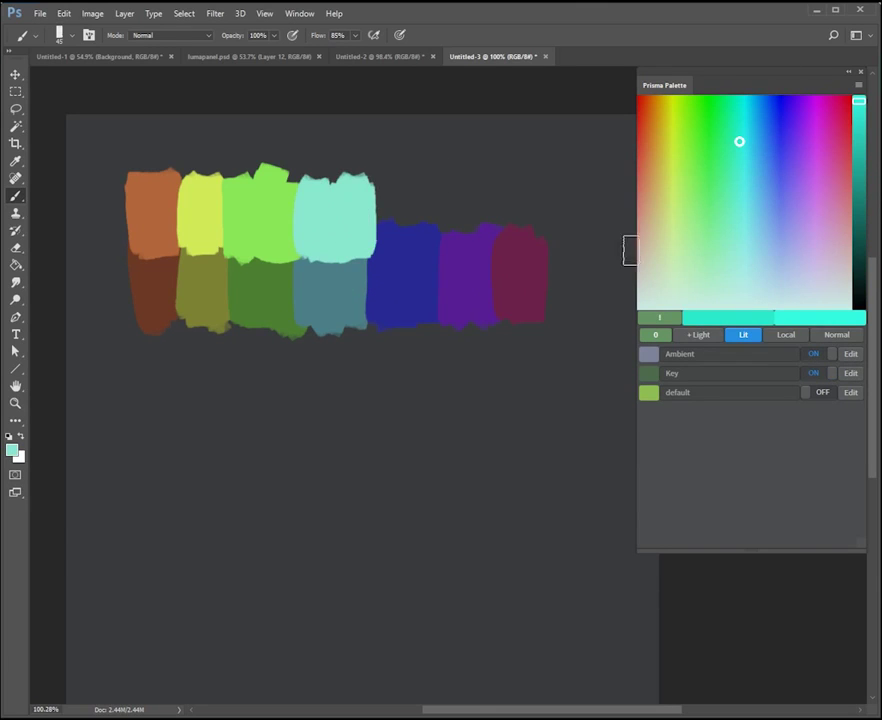
pyautogui.click(826, 376)
pyautogui.keyDown('alt'); pyautogui.click(398, 262); pyautogui.keyUp('alt')
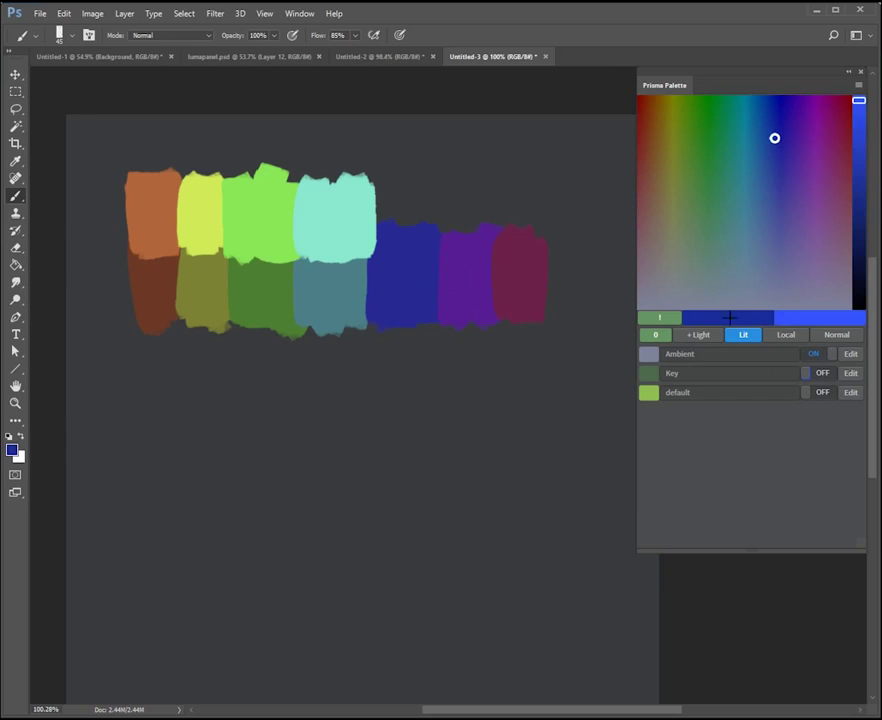
pyautogui.click(819, 374)
pyautogui.moveTo(419, 222)
pyautogui.mouseDown()
pyautogui.moveTo(388, 197)
pyautogui.moveTo(407, 255)
pyautogui.moveTo(421, 195)
pyautogui.moveTo(401, 194)
pyautogui.moveTo(431, 205)
pyautogui.mouseUp()
# Paint brighter purple over the purple swatch and pink over the maroon swatch
pyautogui.click(817, 374)
pyautogui.keyDown('alt'); pyautogui.click(500, 314); pyautogui.keyUp('alt')
pyautogui.click(822, 374)
pyautogui.moveTo(470, 240)
pyautogui.mouseDown()
pyautogui.moveTo(453, 215)
pyautogui.moveTo(482, 238)
pyautogui.moveTo(492, 200)
pyautogui.mouseUp()
pyautogui.click(810, 374)
pyautogui.keyDown('alt'); pyautogui.click(528, 279); pyautogui.keyUp('alt')
pyautogui.click(817, 374)
pyautogui.moveTo(518, 246)
pyautogui.mouseDown()
pyautogui.moveTo(532, 250)
pyautogui.moveTo(538, 232)
pyautogui.mouseUp()
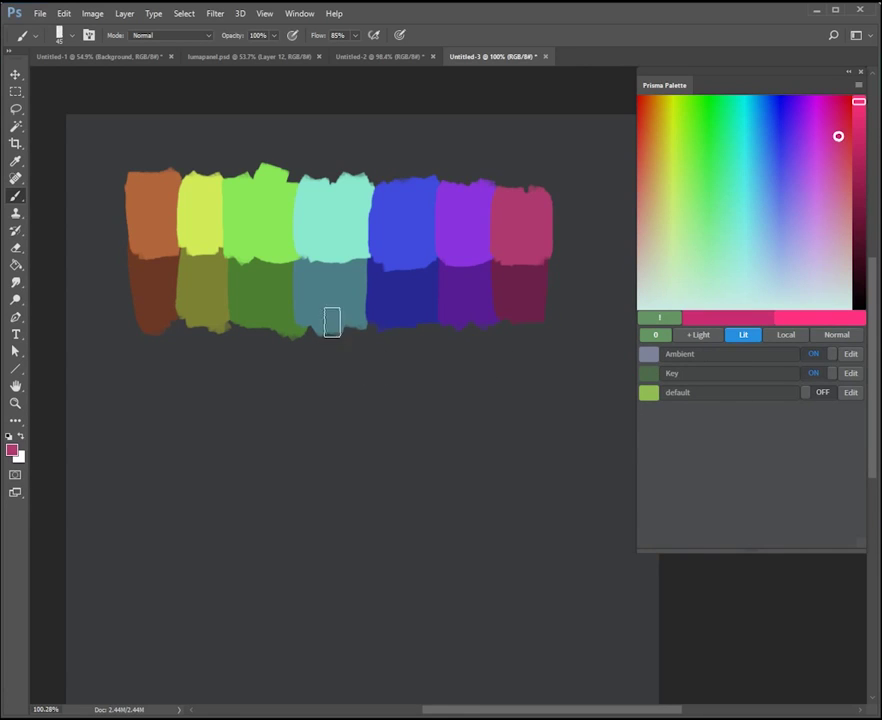
# Set the Ambient light to a bright, fully saturated blue and save it
pyautogui.click(850, 355)
pyautogui.click(794, 388)
pyautogui.click(806, 421)
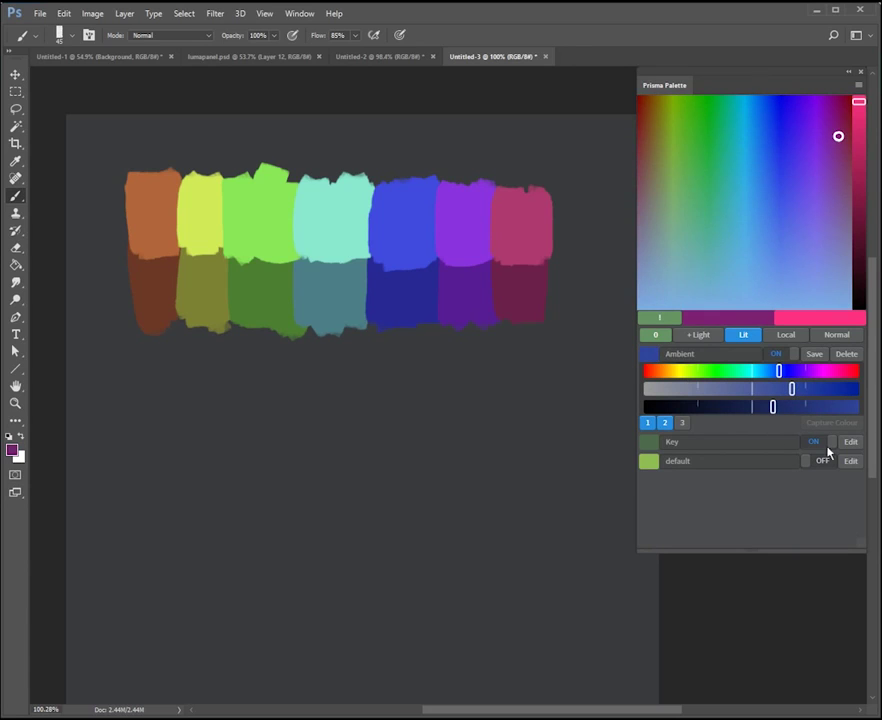
pyautogui.click(818, 445)
pyautogui.click(801, 406)
pyautogui.click(827, 388)
pyautogui.click(776, 371)
pyautogui.click(843, 388)
pyautogui.click(811, 406)
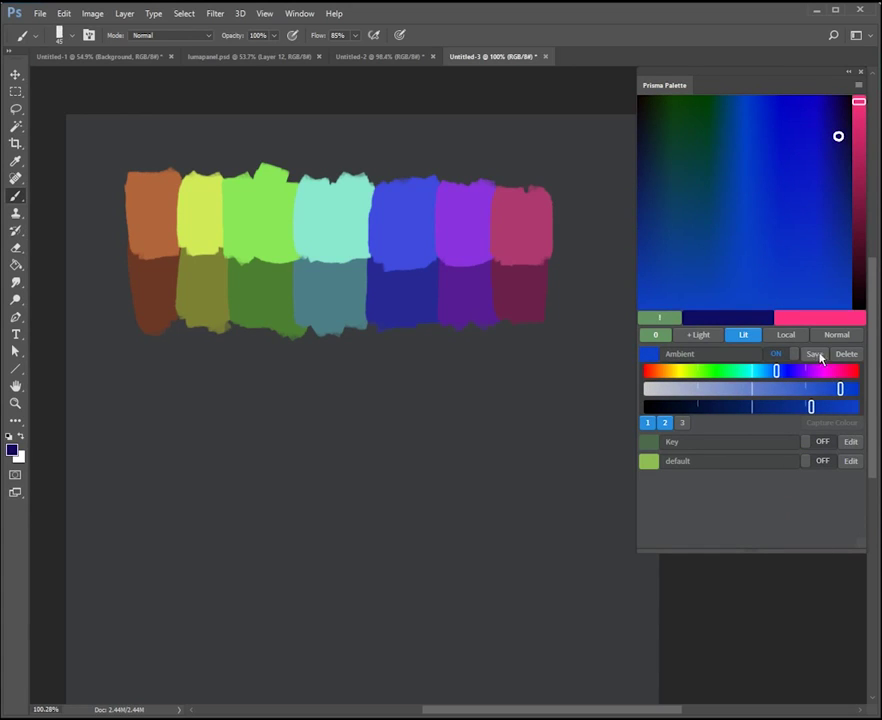
pyautogui.click(815, 354)
# Make the Key light a dark red, switch it off, and pick a near-black shadow colour
pyautogui.click(850, 373)
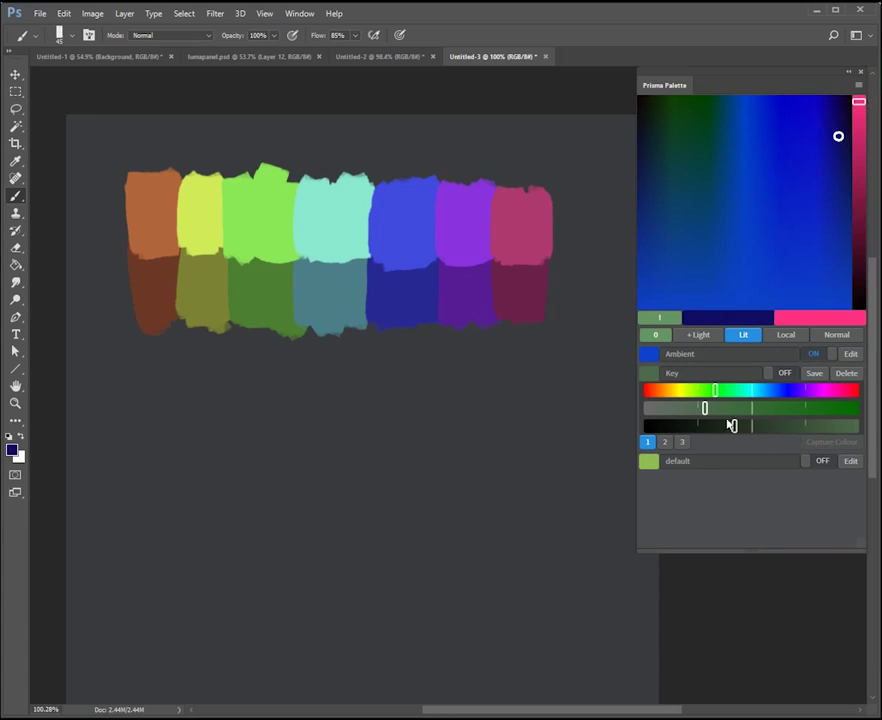
pyautogui.click(758, 408)
pyautogui.click(784, 408)
pyautogui.click(790, 426)
pyautogui.click(649, 390)
pyautogui.click(647, 390)
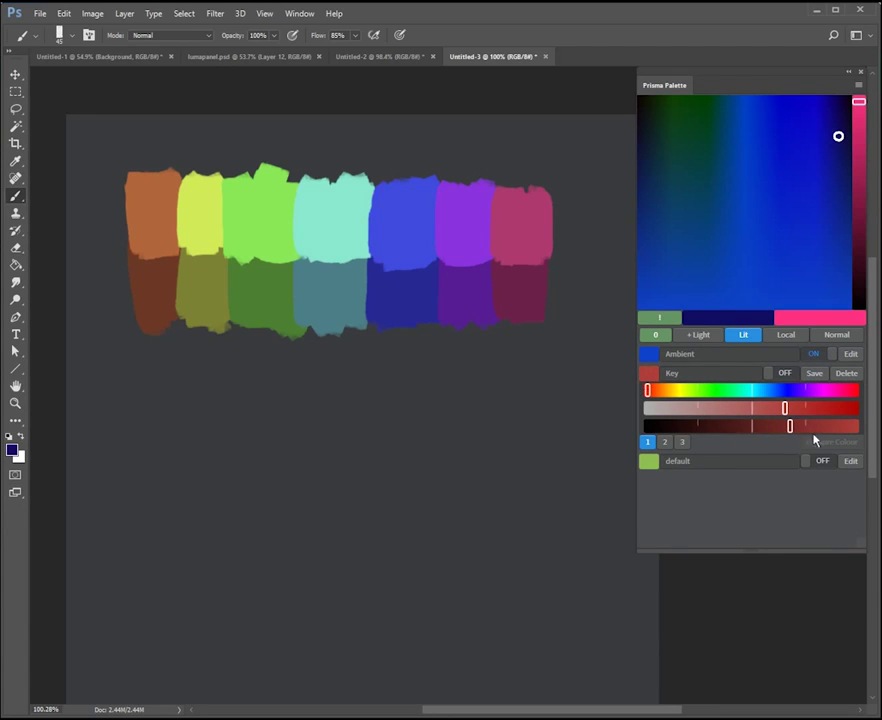
pyautogui.click(786, 374)
pyautogui.moveTo(790, 426); pyautogui.dragTo(752, 426)
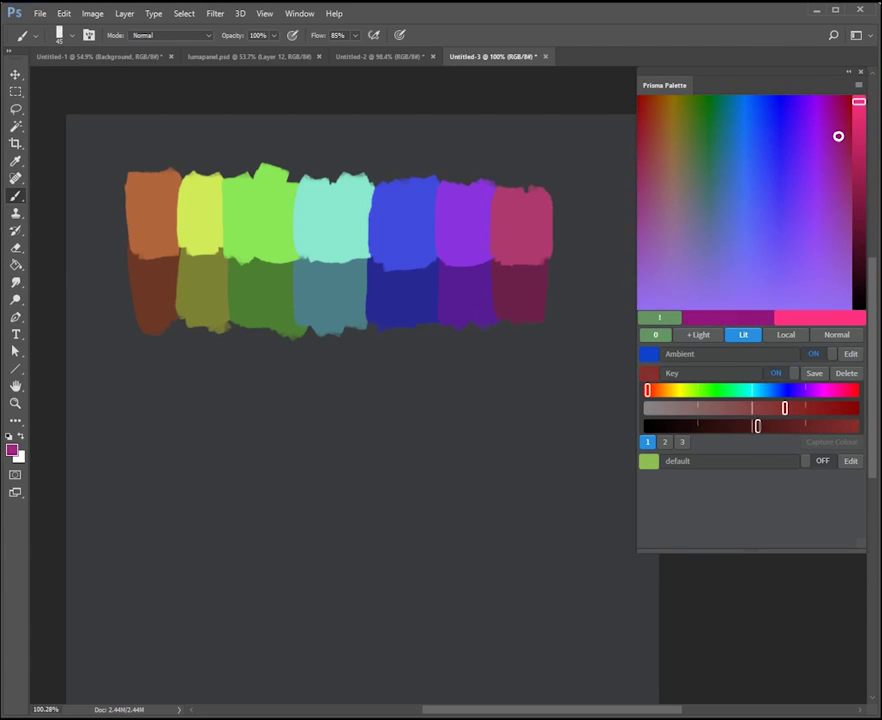
pyautogui.click(814, 377)
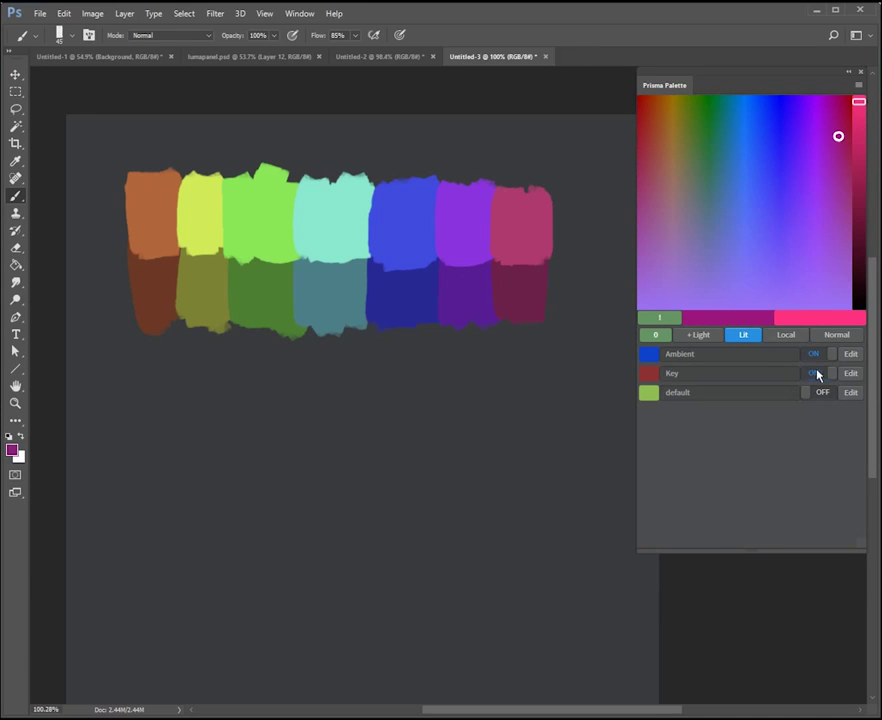
pyautogui.click(814, 374)
pyautogui.click(641, 141)
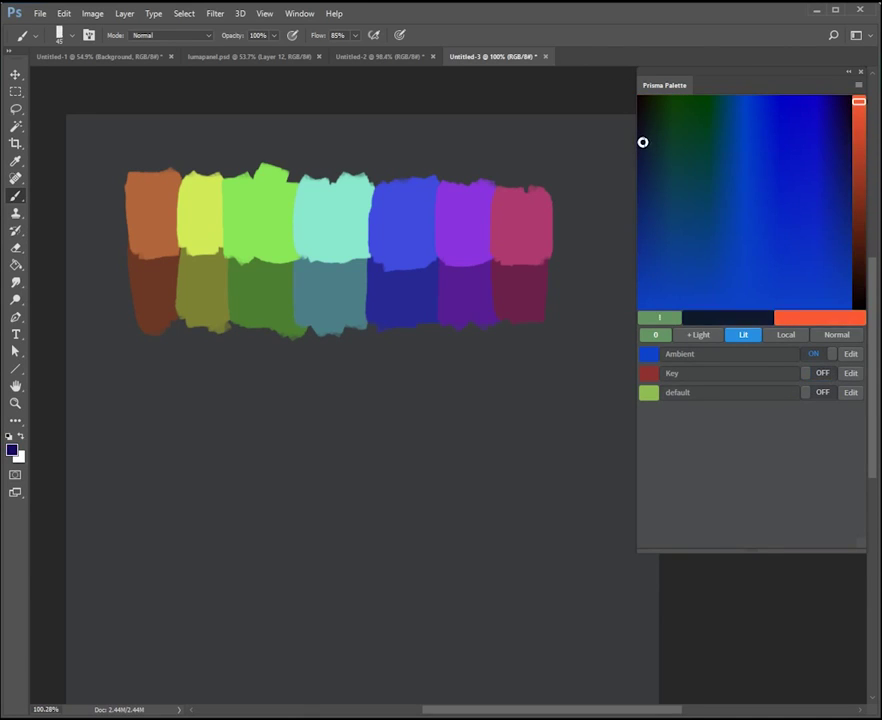
# Paint a near-black swatch and two dark green swatches at the lower left
pyautogui.moveTo(145, 486)
pyautogui.mouseDown()
pyautogui.moveTo(176, 535)
pyautogui.moveTo(151, 532)
pyautogui.moveTo(161, 476)
pyautogui.mouseUp()
pyautogui.hotkey('ctrl', 'z')
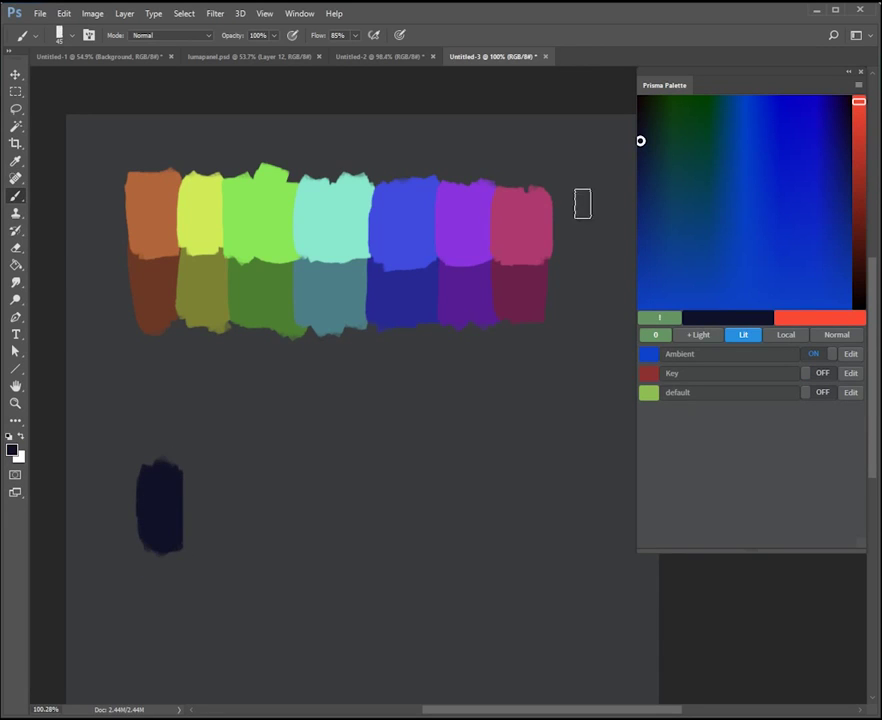
pyautogui.moveTo(646, 141); pyautogui.dragTo(668, 138)
pyautogui.moveTo(230, 510)
pyautogui.mouseDown()
pyautogui.moveTo(201, 480)
pyautogui.moveTo(207, 474)
pyautogui.moveTo(219, 542)
pyautogui.mouseUp()
pyautogui.click(700, 140)
pyautogui.moveTo(251, 488)
pyautogui.mouseDown()
pyautogui.moveTo(250, 536)
pyautogui.moveTo(272, 506)
pyautogui.mouseUp()
# Continue the lower row with dark blue and violet-blue swatches, ending with navy
pyautogui.click(725, 143)
pyautogui.moveTo(308, 488)
pyautogui.mouseDown()
pyautogui.moveTo(298, 524)
pyautogui.moveTo(305, 483)
pyautogui.moveTo(322, 546)
pyautogui.moveTo(332, 489)
pyautogui.moveTo(362, 495)
pyautogui.moveTo(358, 519)
pyautogui.moveTo(379, 473)
pyautogui.moveTo(423, 485)
pyautogui.moveTo(441, 472)
pyautogui.moveTo(481, 540)
pyautogui.mouseUp()
pyautogui.click(780, 143)
pyautogui.click(803, 147)
pyautogui.click(810, 146)
pyautogui.moveTo(496, 482)
pyautogui.mouseDown()
pyautogui.moveTo(482, 532)
pyautogui.moveTo(506, 511)
pyautogui.mouseUp()
pyautogui.hotkey('ctrl', 'z')
pyautogui.click(819, 148)
pyautogui.click(839, 144)
pyautogui.moveTo(536, 472); pyautogui.dragTo(561, 526)
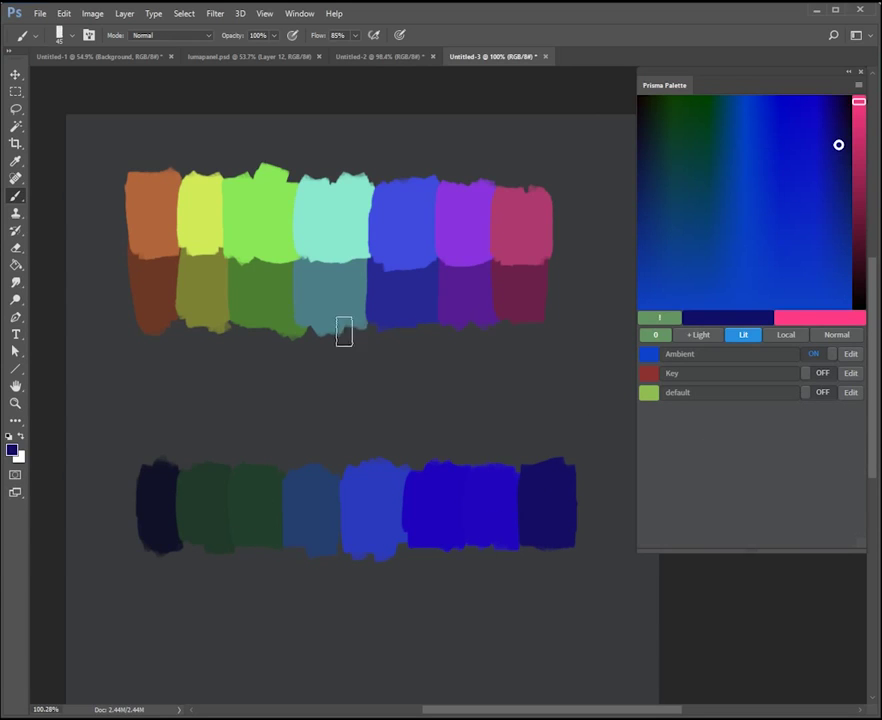
# Paint key-lit red and brown tops over the first two dark swatches
pyautogui.click(818, 373)
pyautogui.moveTo(135, 432); pyautogui.dragTo(155, 465)
pyautogui.hotkey('ctrl', 'z')
pyautogui.moveTo(160, 420); pyautogui.dragTo(155, 480)
pyautogui.click(815, 374)
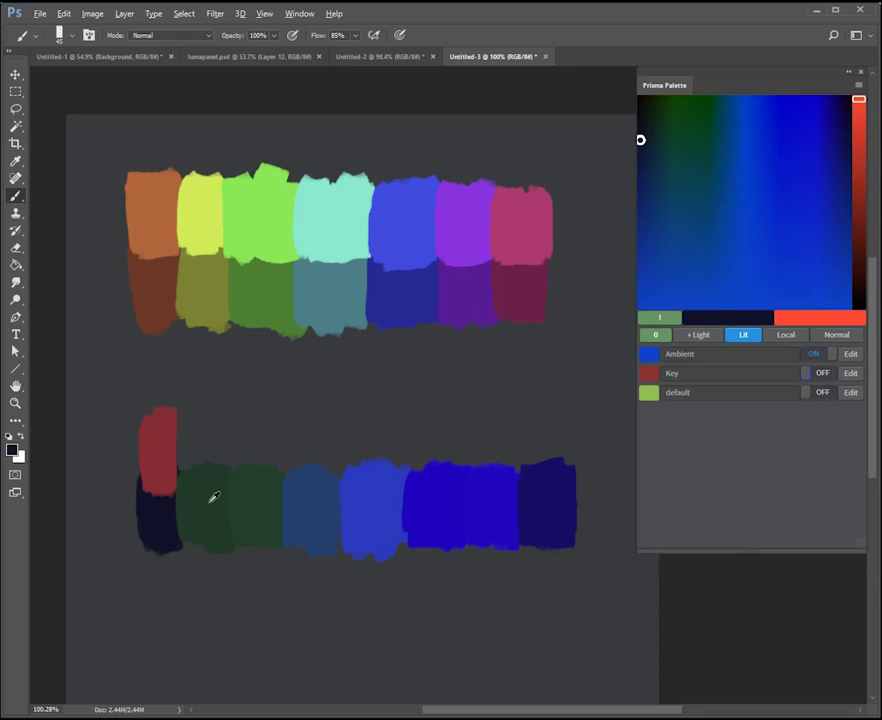
pyautogui.click(818, 373)
pyautogui.moveTo(190, 420); pyautogui.dragTo(191, 478)
# Add a green top to the third swatch and light blue over the dark blue one
pyautogui.click(831, 373)
pyautogui.click(818, 373)
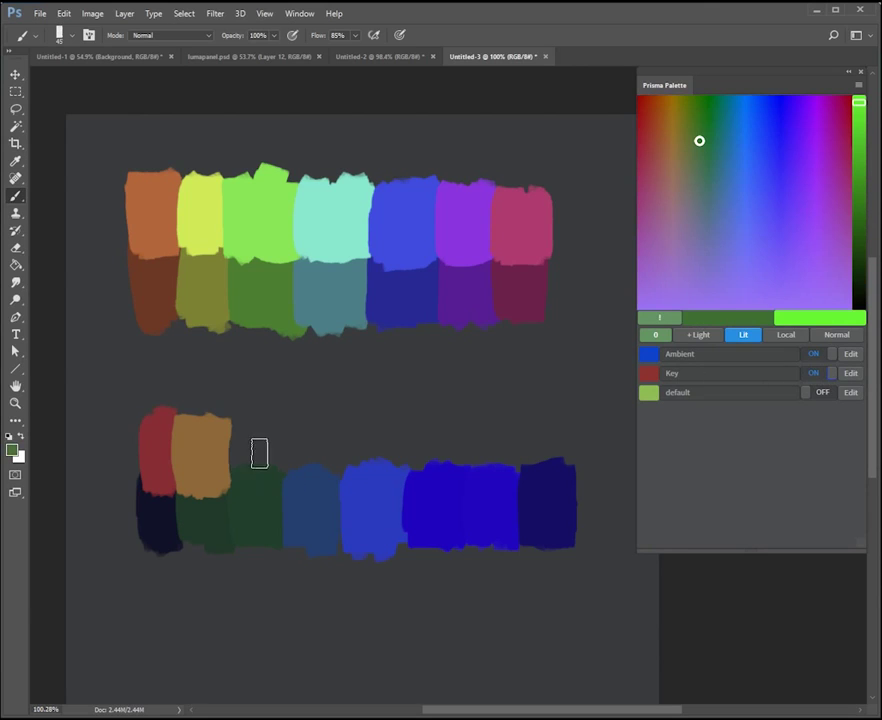
pyautogui.moveTo(246, 428)
pyautogui.mouseDown()
pyautogui.moveTo(242, 487)
pyautogui.moveTo(266, 473)
pyautogui.moveTo(270, 435)
pyautogui.mouseUp()
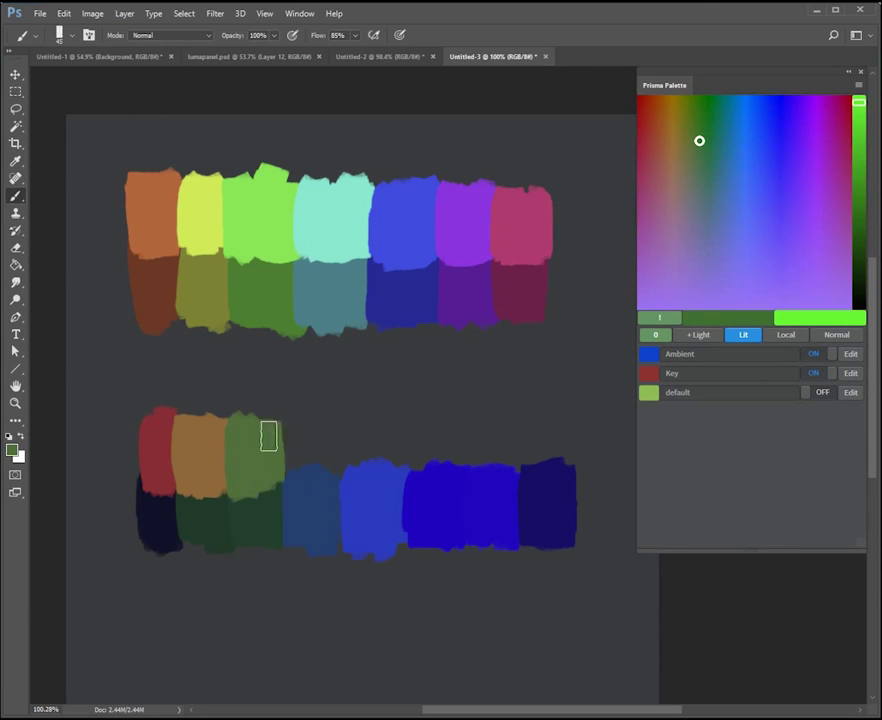
pyautogui.click(833, 373)
pyautogui.keyDown('alt'); pyautogui.click(335, 494); pyautogui.keyUp('alt')
pyautogui.click(808, 374)
pyautogui.moveTo(305, 480)
pyautogui.mouseDown()
pyautogui.moveTo(301, 467)
pyautogui.moveTo(329, 431)
pyautogui.moveTo(338, 436)
pyautogui.mouseUp()
# Paint lighter blue and bright blue tops over the next two blue swatches
pyautogui.click(829, 373)
pyautogui.keyDown('alt'); pyautogui.click(384, 507); pyautogui.keyUp('alt')
pyautogui.click(815, 374)
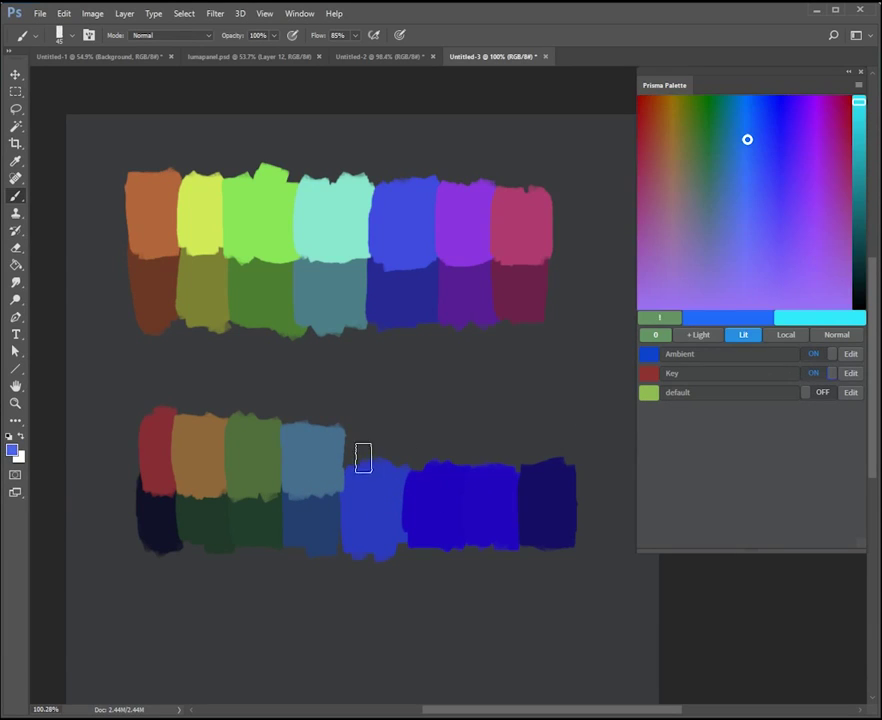
pyautogui.moveTo(352, 490)
pyautogui.mouseDown()
pyautogui.moveTo(391, 472)
pyautogui.moveTo(411, 445)
pyautogui.mouseUp()
pyautogui.click(826, 376)
pyautogui.keyDown('alt'); pyautogui.click(439, 496); pyautogui.keyUp('alt')
pyautogui.click(811, 376)
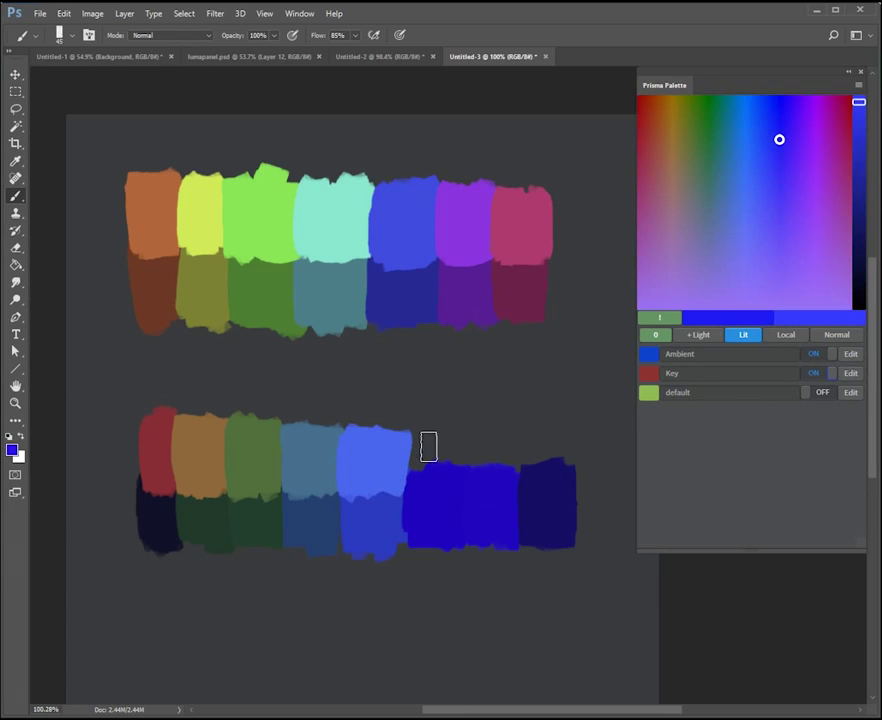
pyautogui.moveTo(423, 446)
pyautogui.mouseDown()
pyautogui.moveTo(413, 480)
pyautogui.moveTo(445, 480)
pyautogui.moveTo(452, 446)
pyautogui.mouseUp()
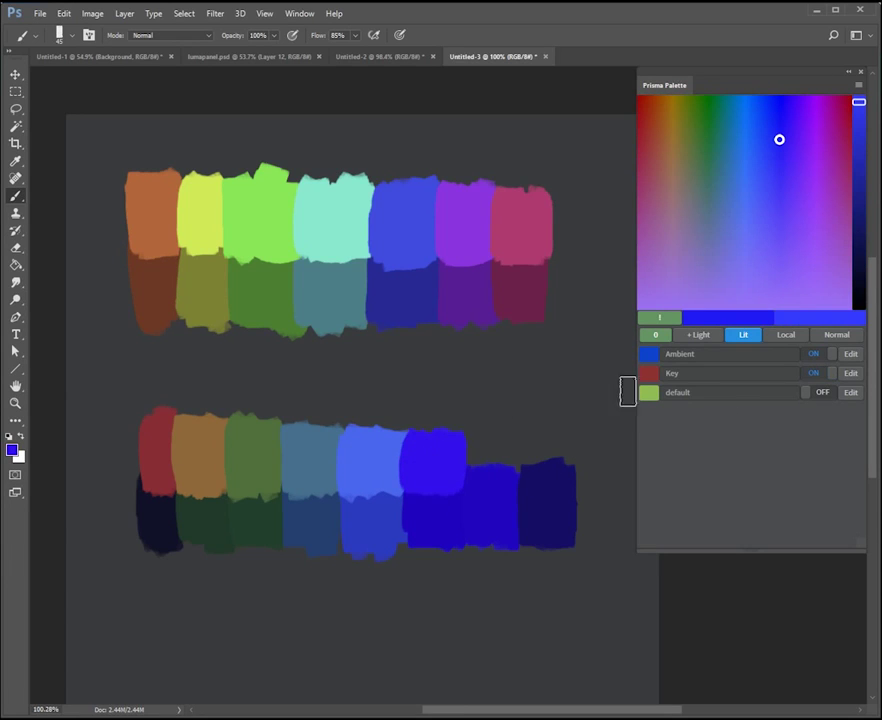
# Paint purple tops over the blue-violet swatch and the right-end navy swatch
pyautogui.click(826, 374)
pyautogui.keyDown('alt'); pyautogui.click(500, 504); pyautogui.keyUp('alt')
pyautogui.click(810, 373)
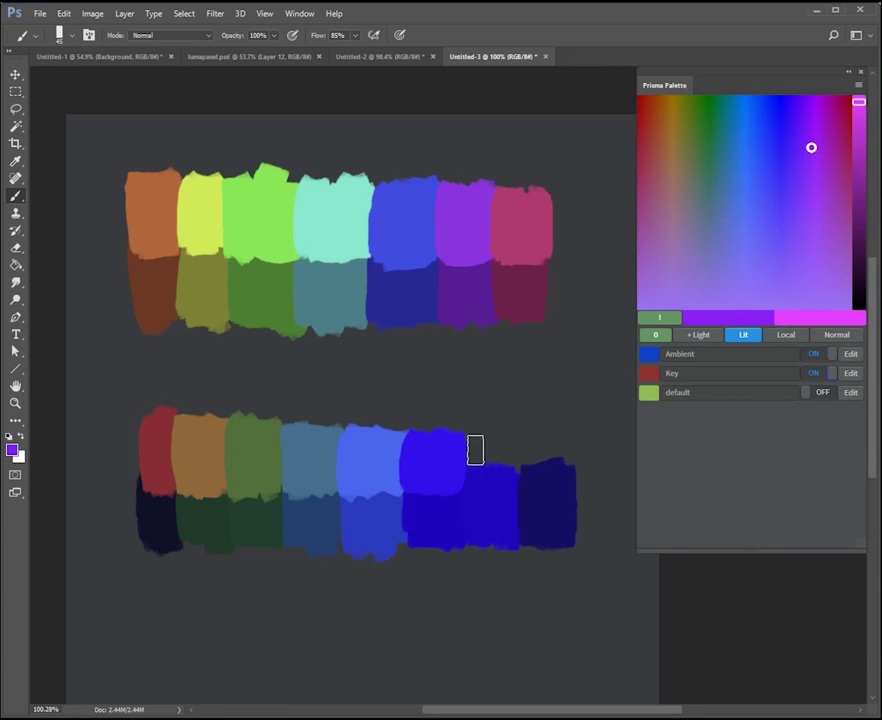
pyautogui.moveTo(472, 439)
pyautogui.mouseDown()
pyautogui.moveTo(498, 431)
pyautogui.moveTo(500, 480)
pyautogui.mouseUp()
pyautogui.click(821, 374)
pyautogui.click(818, 376)
pyautogui.moveTo(532, 451); pyautogui.dragTo(562, 489)
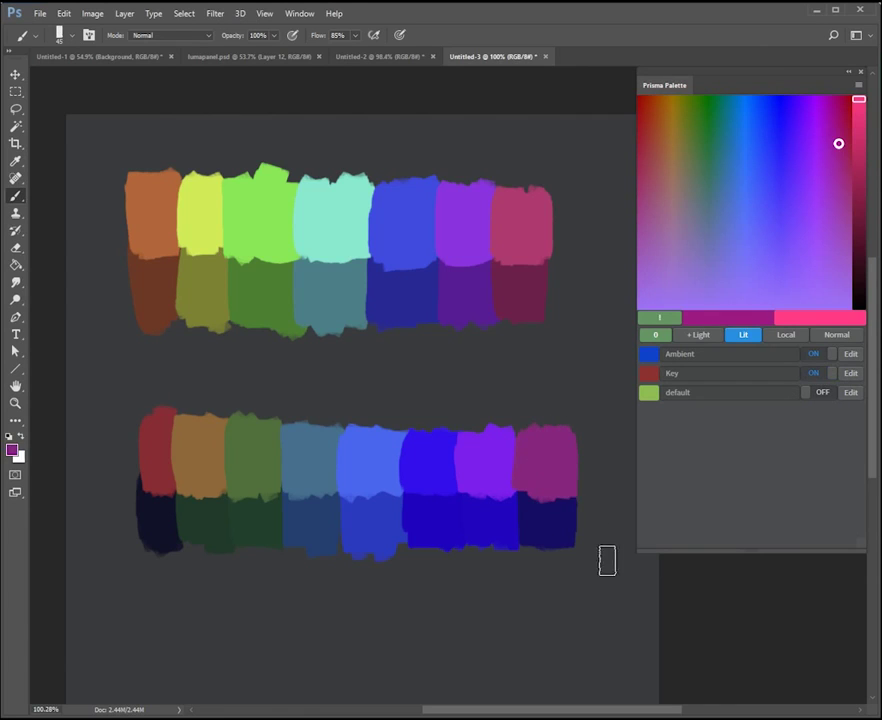